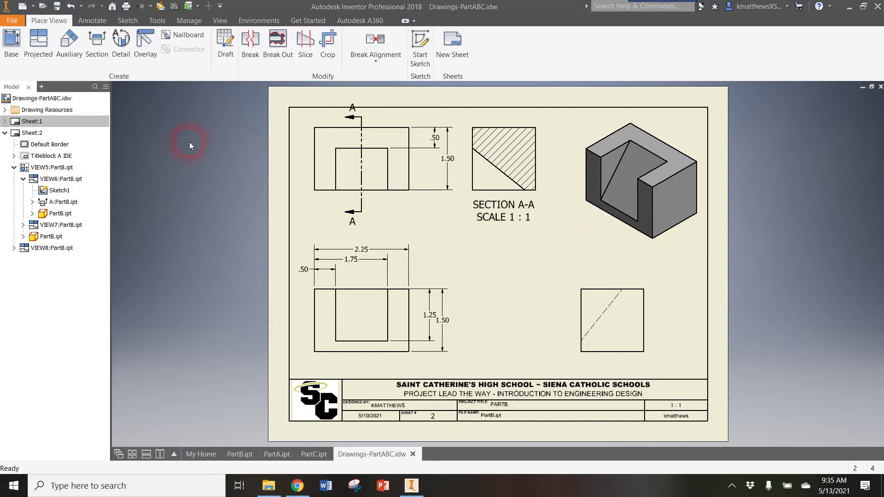
- Review Sheets 1 and 2, then add Sheet 3 with the designer's name and project title PARTC
double_click(16, 123)
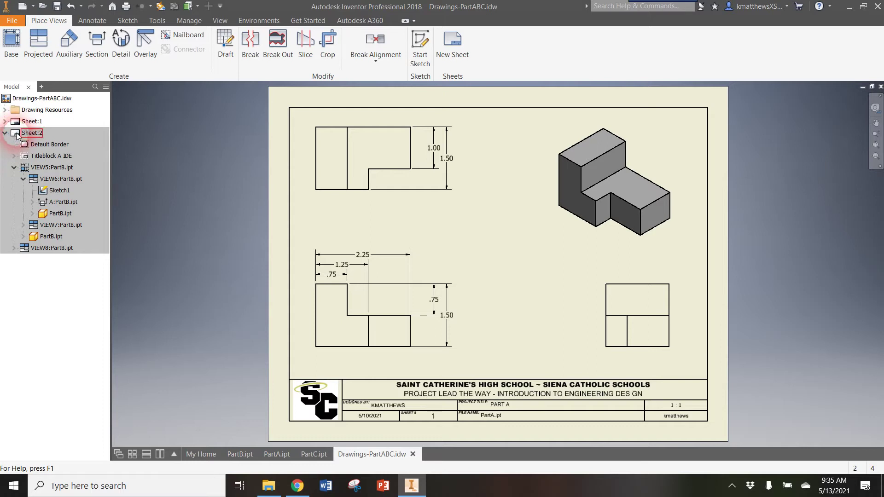
double_click(15, 133)
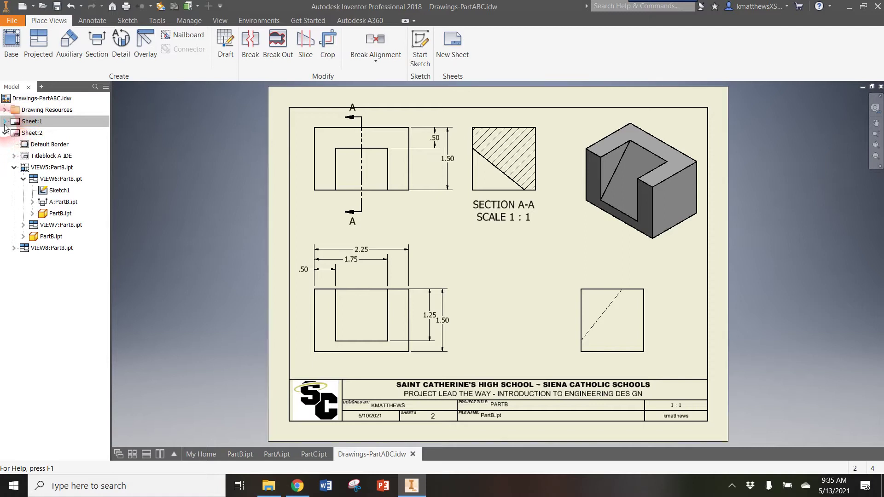
right_click(7, 100)
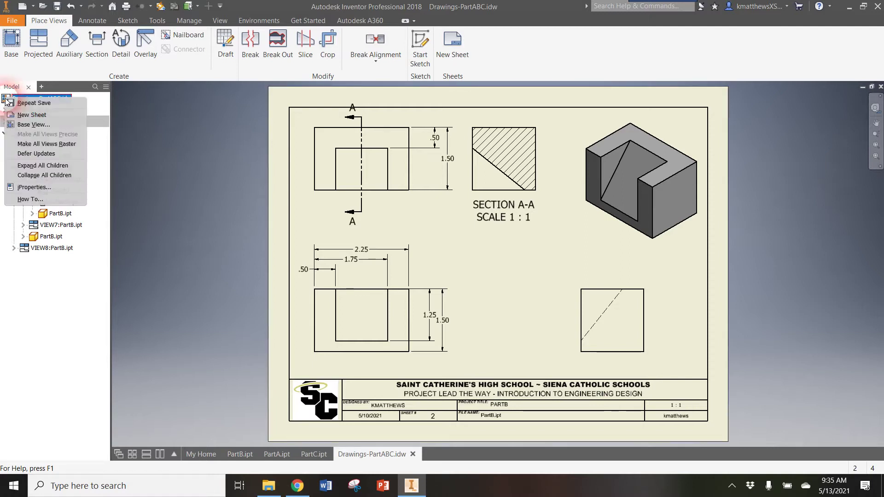
click(29, 115)
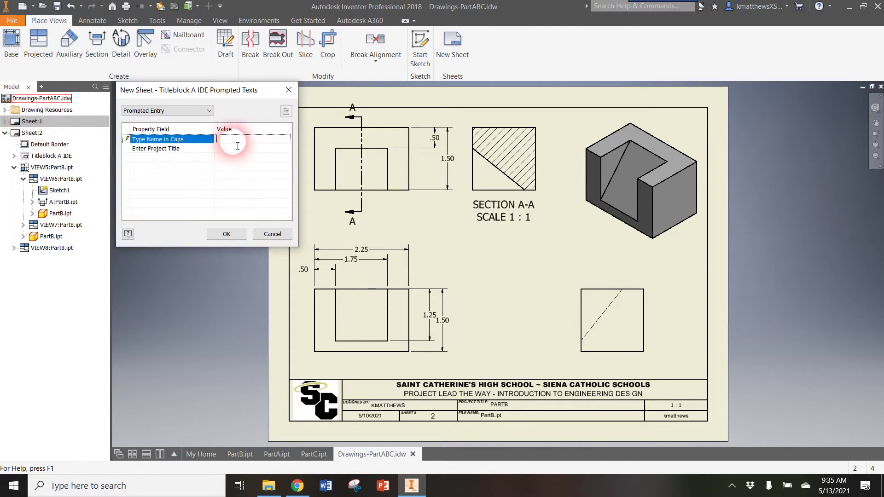
text(KMATTHEWS)
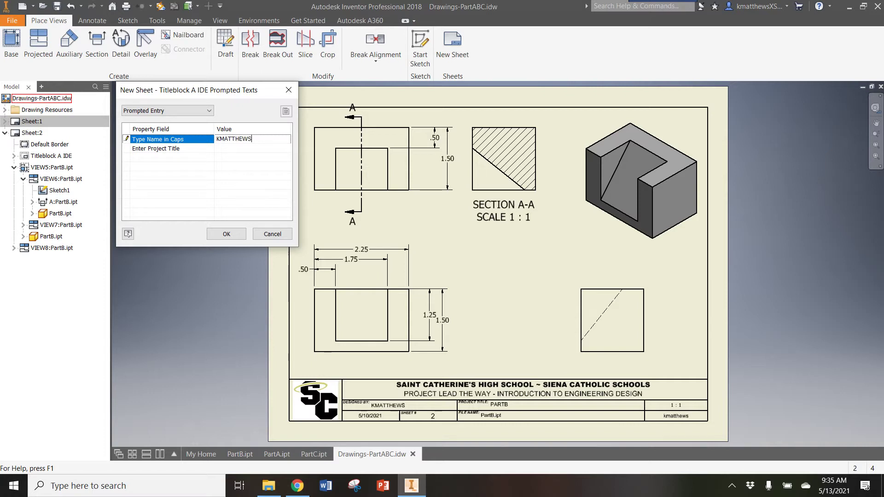
click(234, 150)
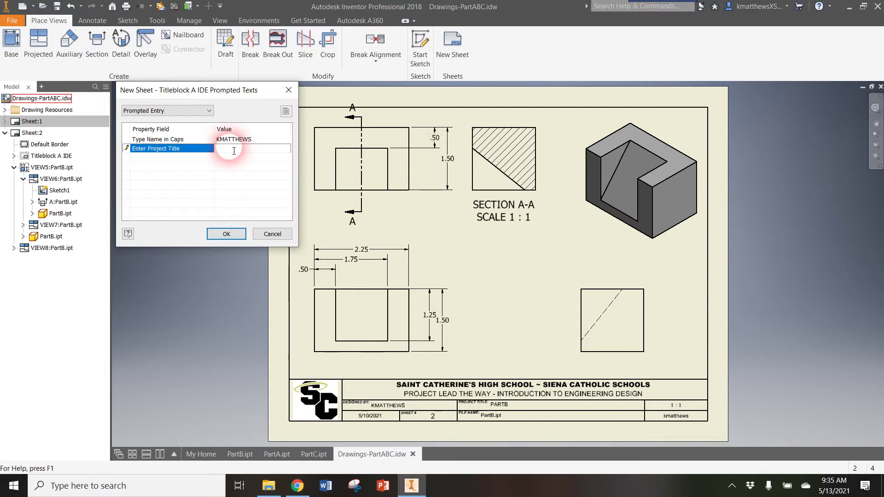
text(PARTC)
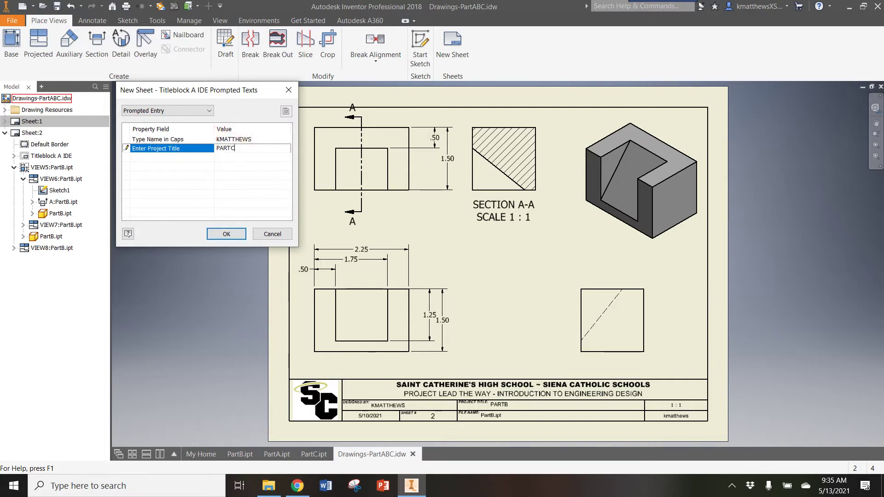
click(226, 233)
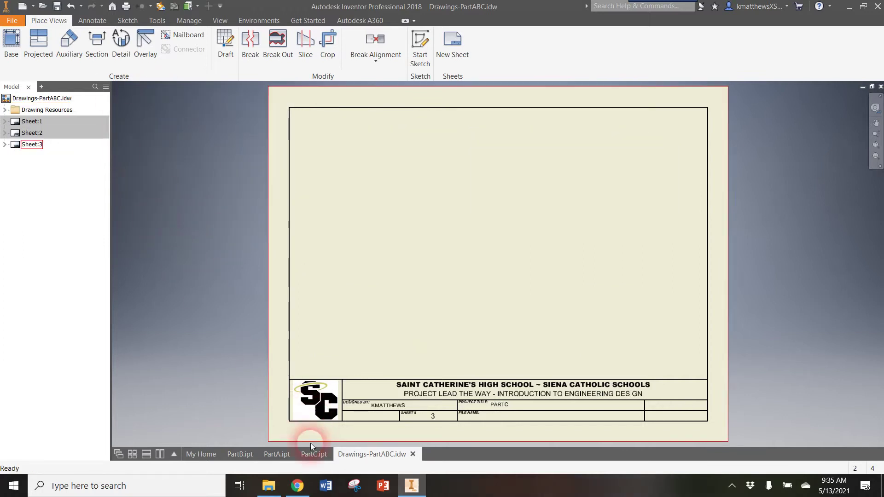
click(313, 455)
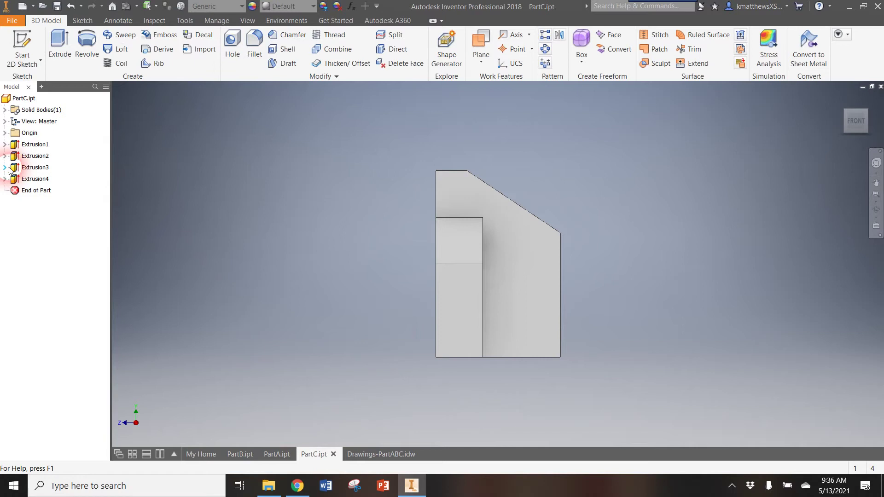
click(494, 253)
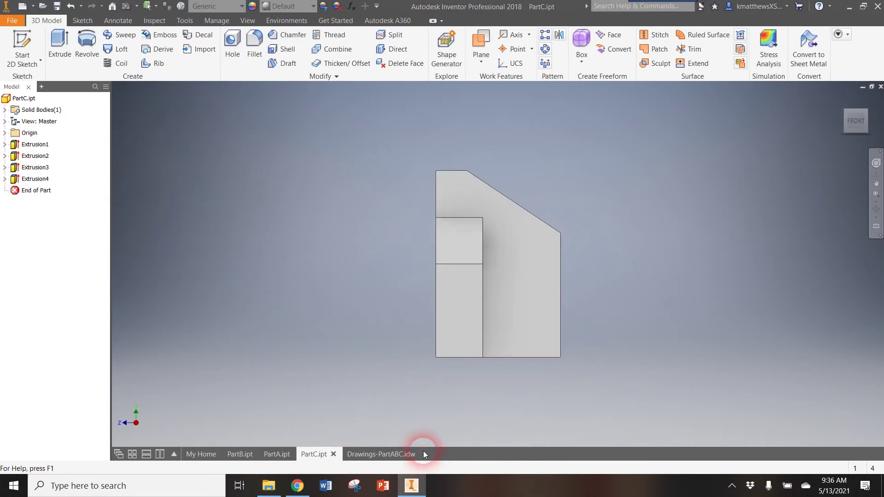
click(399, 454)
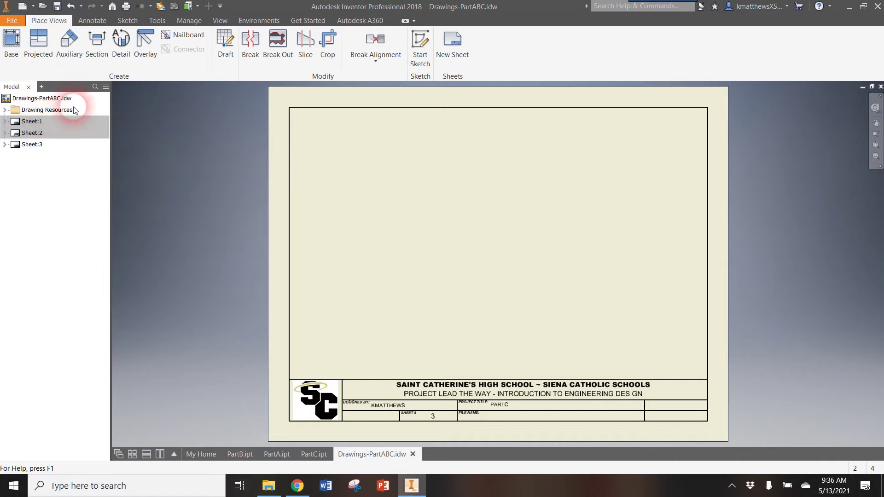
click(15, 145)
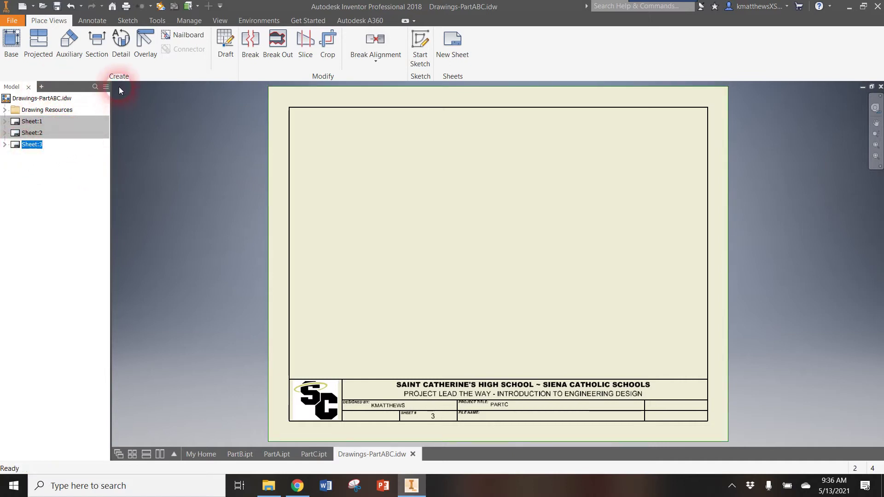
- Change the drawing's active standard to Default Standard (ANSI-mm) in Document Settings
click(150, 23)
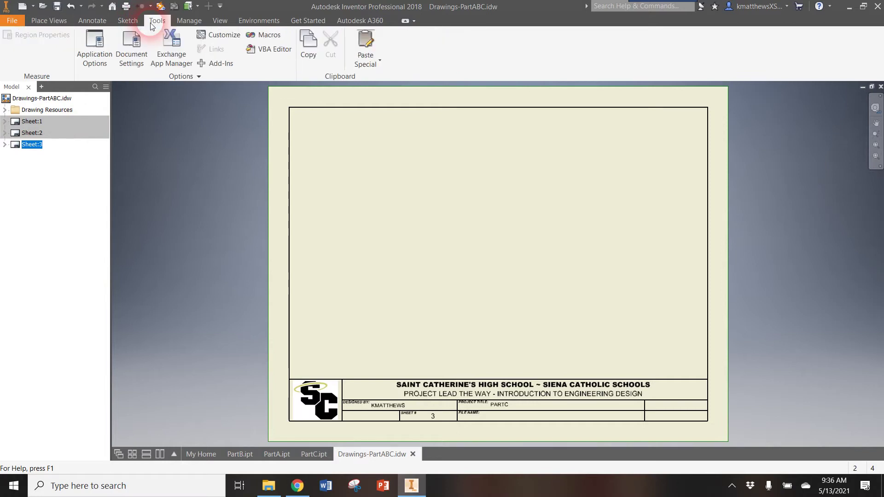
click(128, 48)
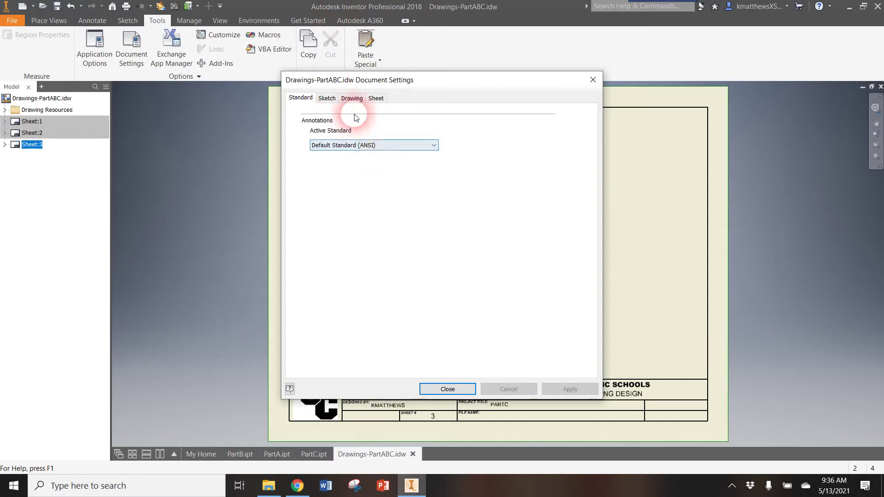
click(366, 147)
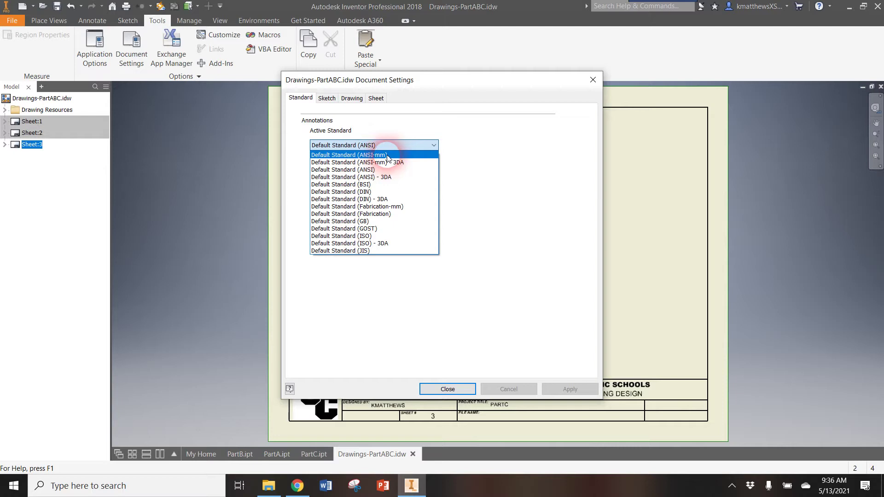
click(387, 157)
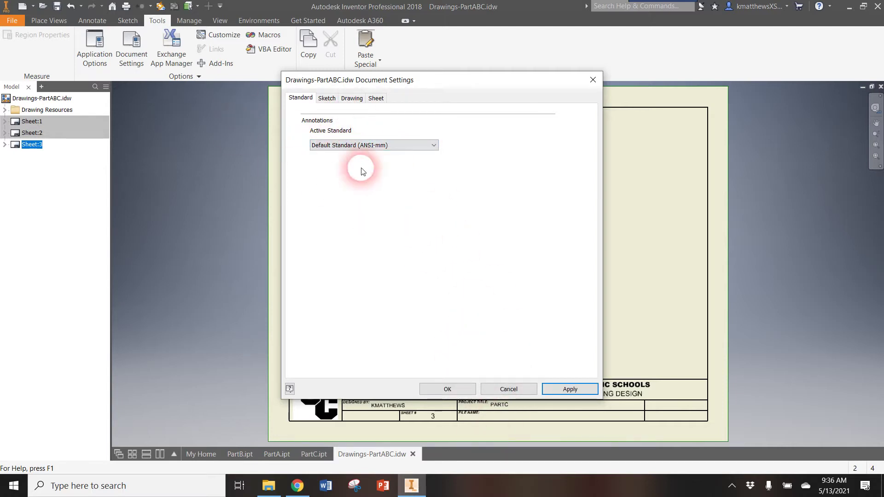
click(449, 389)
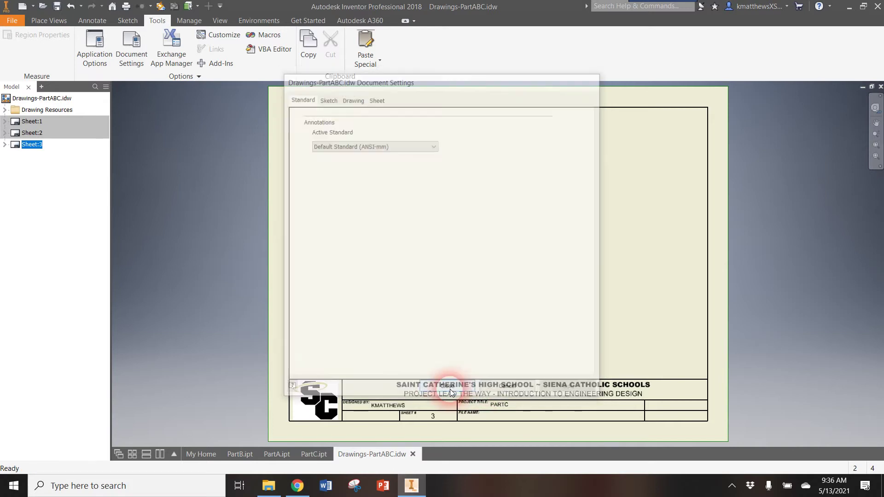
click(15, 133)
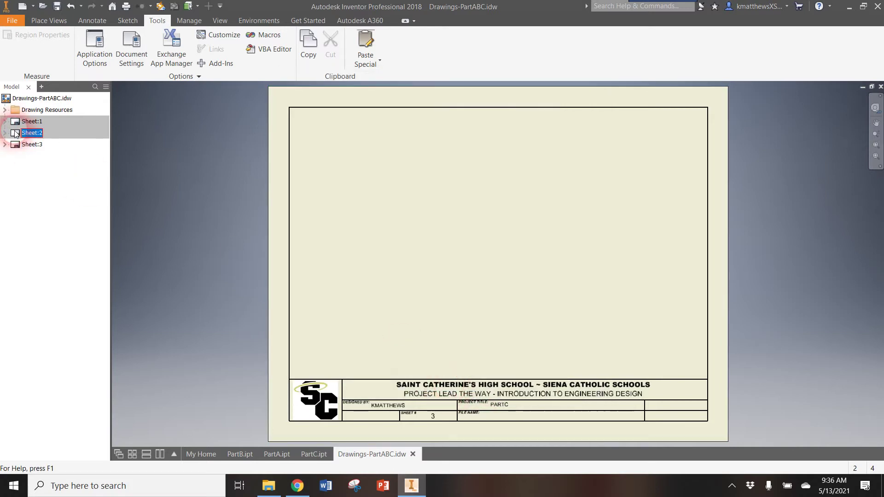
double_click(15, 134)
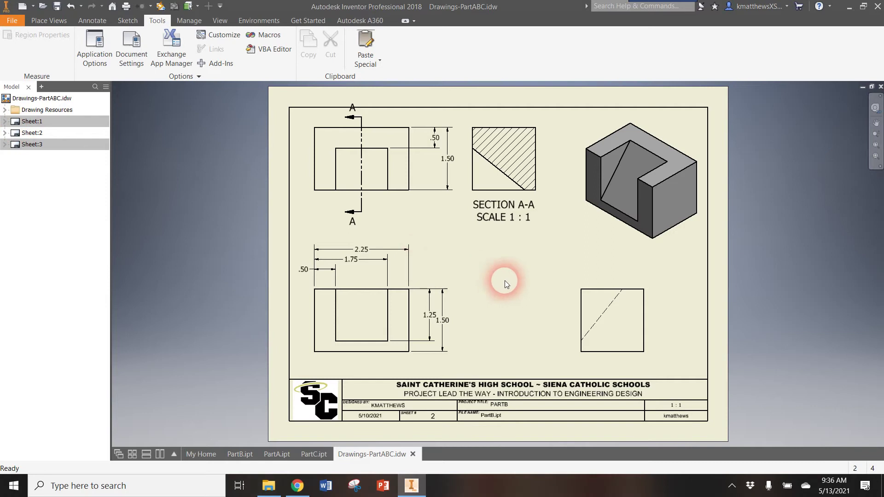
double_click(17, 121)
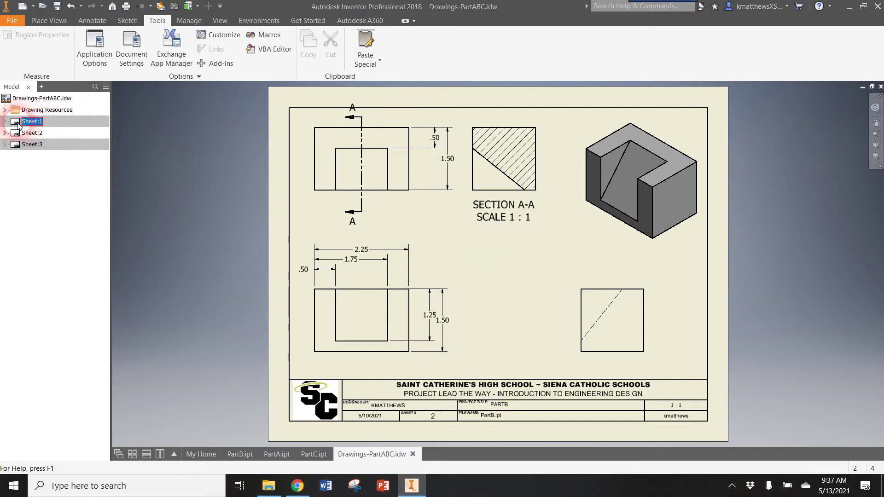
click(16, 145)
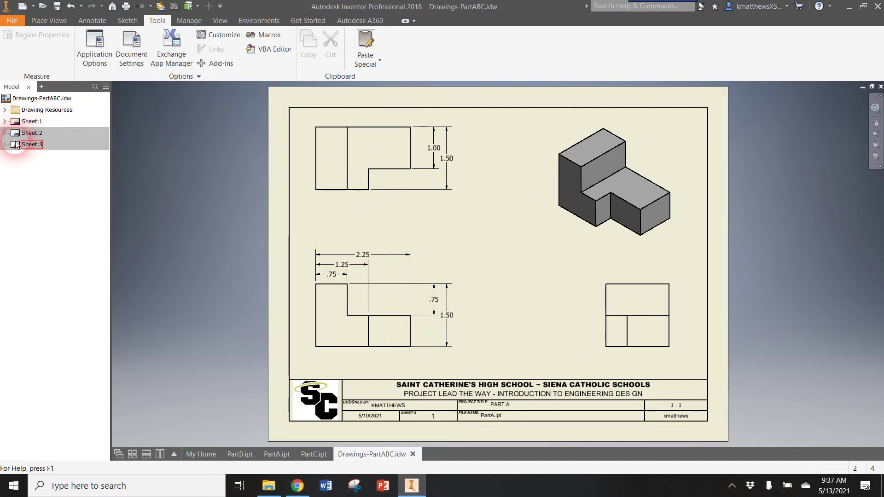
double_click(15, 145)
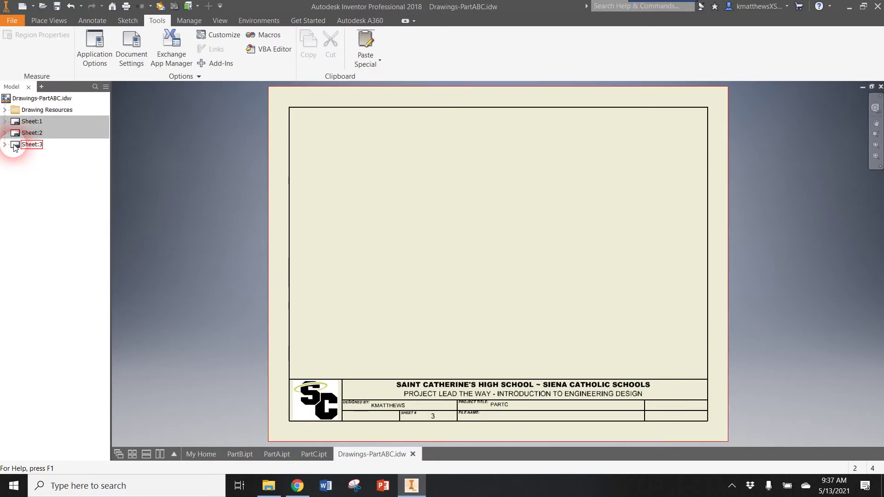
click(348, 261)
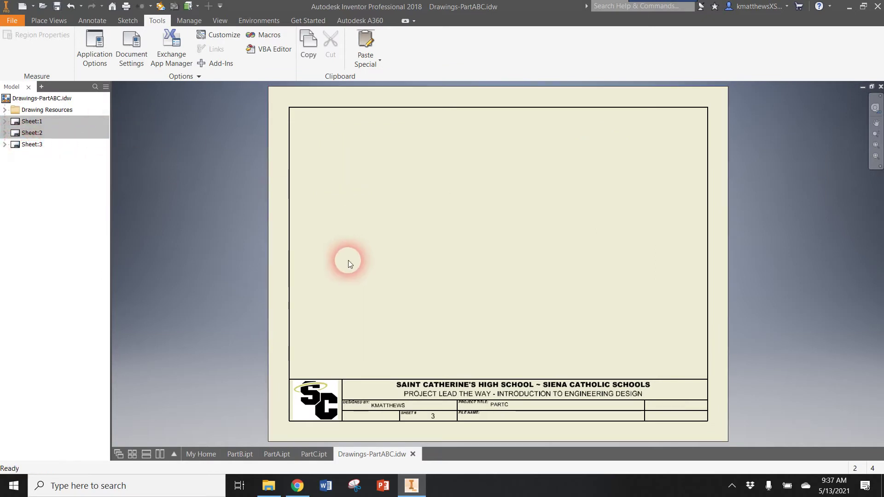
click(214, 261)
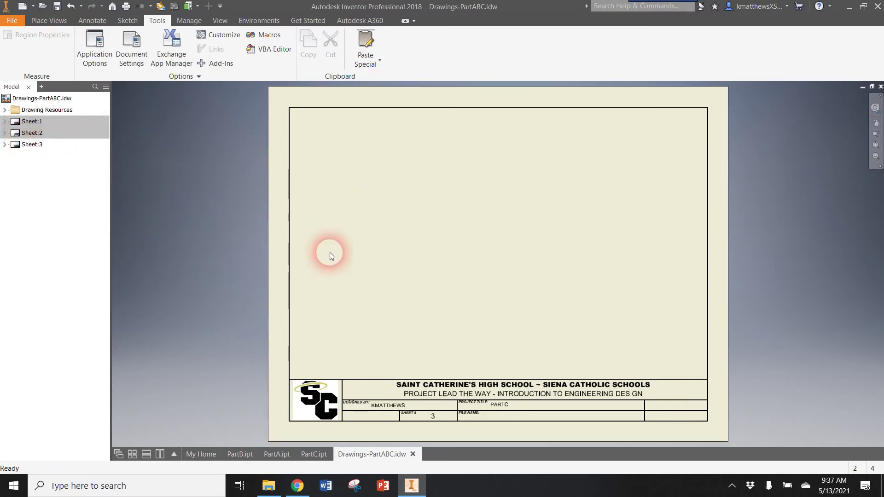
- Start a base view, keeping PartC.ipt as the source file after cancelling the file browser
click(49, 21)
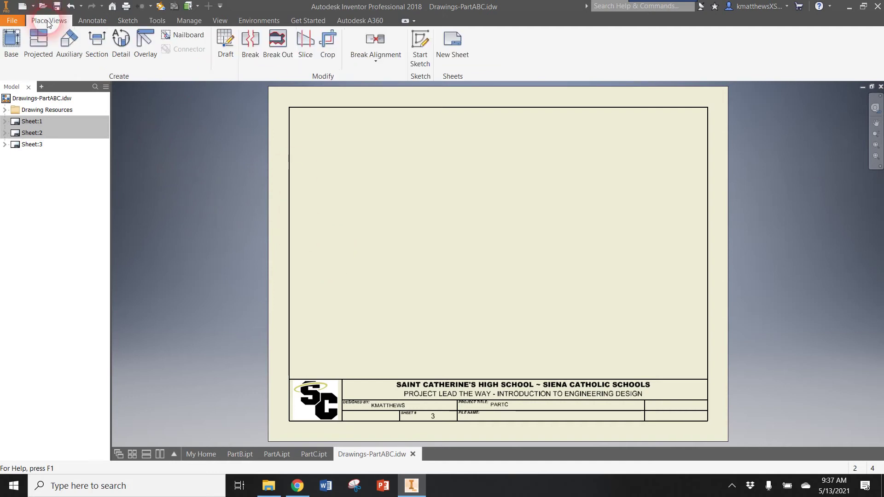
click(15, 43)
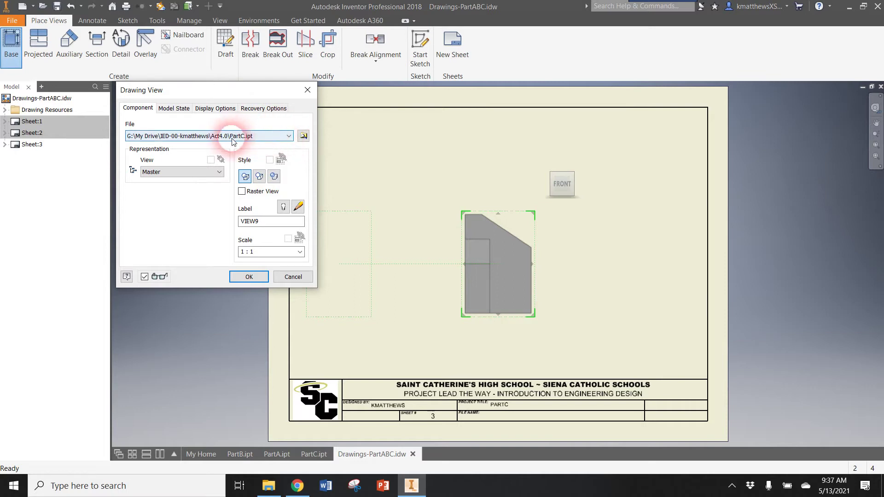
click(289, 136)
click(288, 135)
click(304, 136)
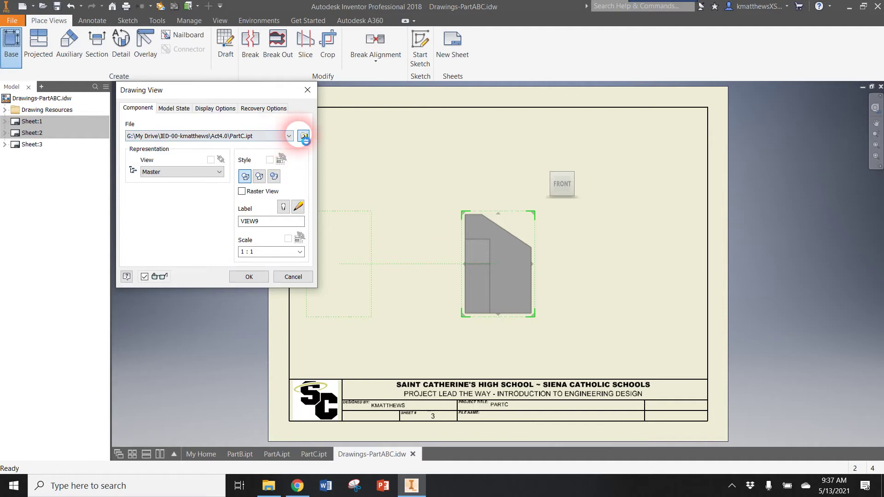
click(228, 100)
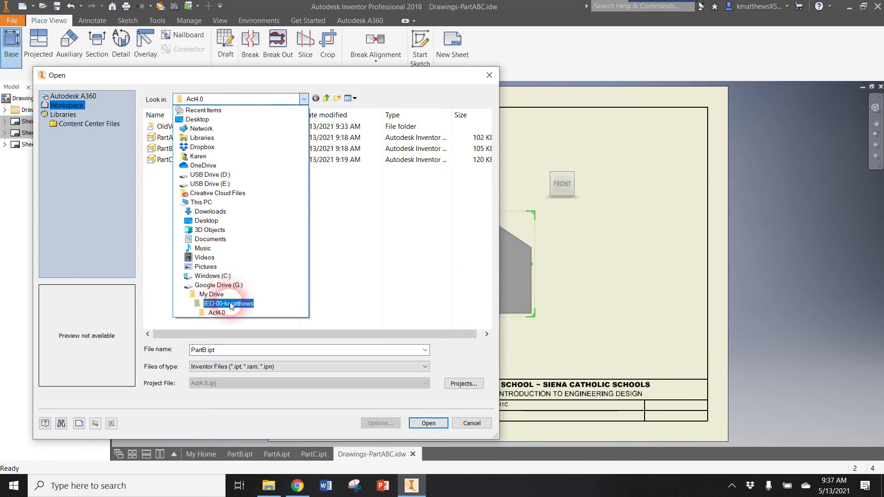
click(304, 99)
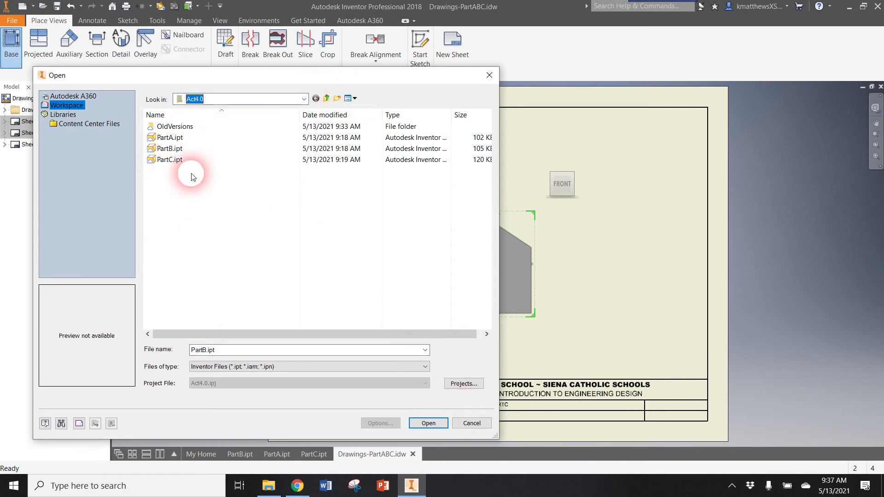
click(467, 423)
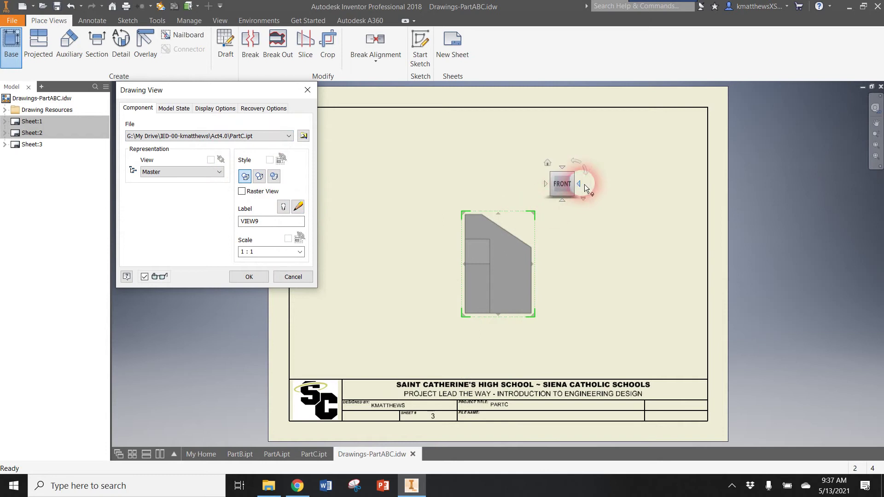
- Place PartC's front base view, project top, right-side and isometric views, and spread them out
click(251, 276)
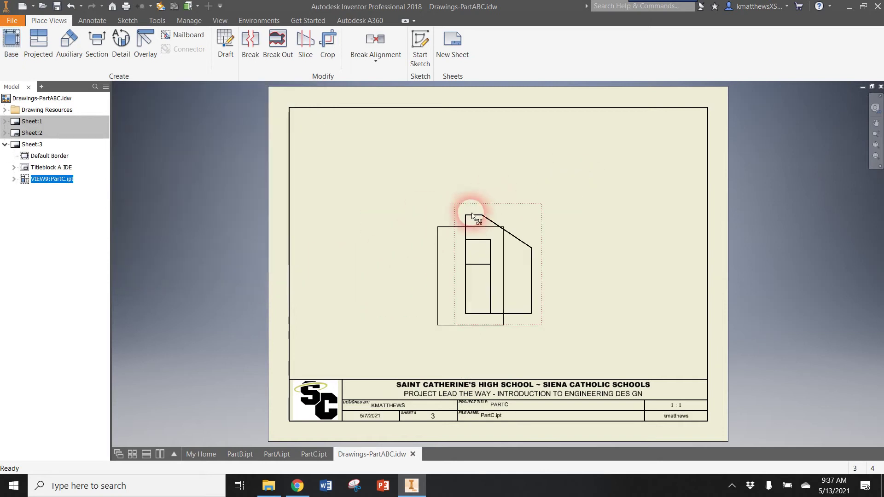
drag(349, 252, 351, 250)
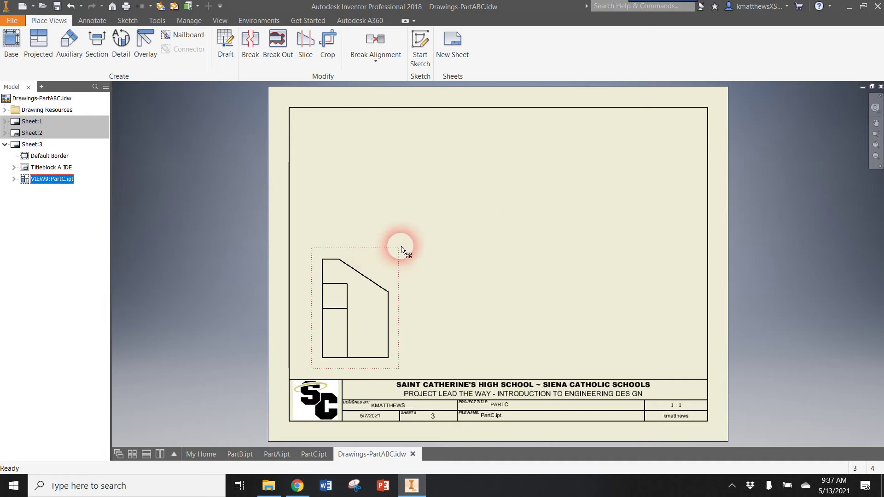
double_click(377, 248)
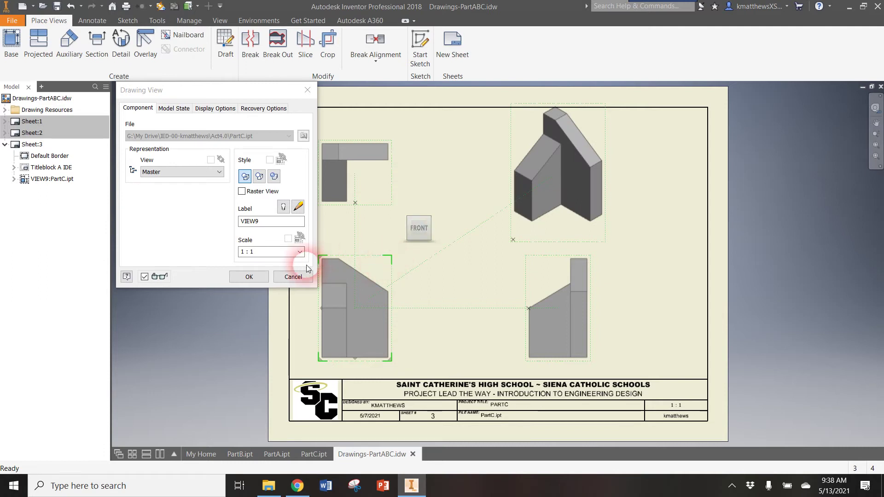
click(248, 279)
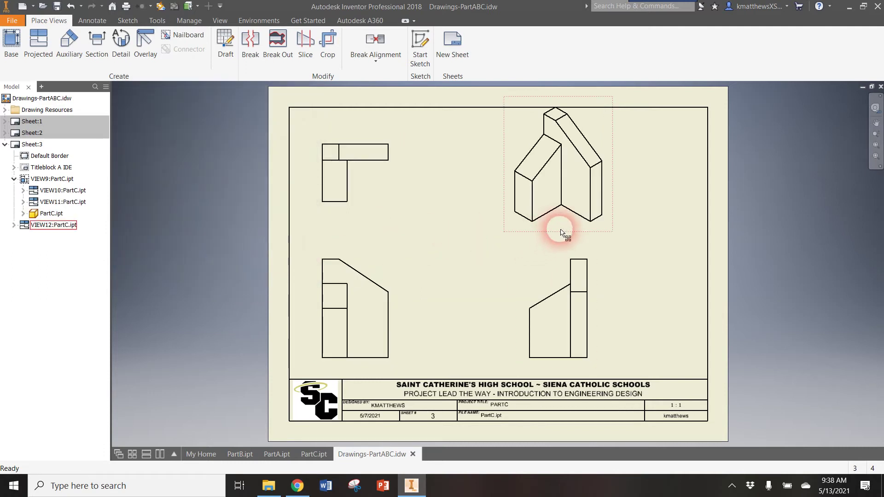
drag(560, 231, 649, 244)
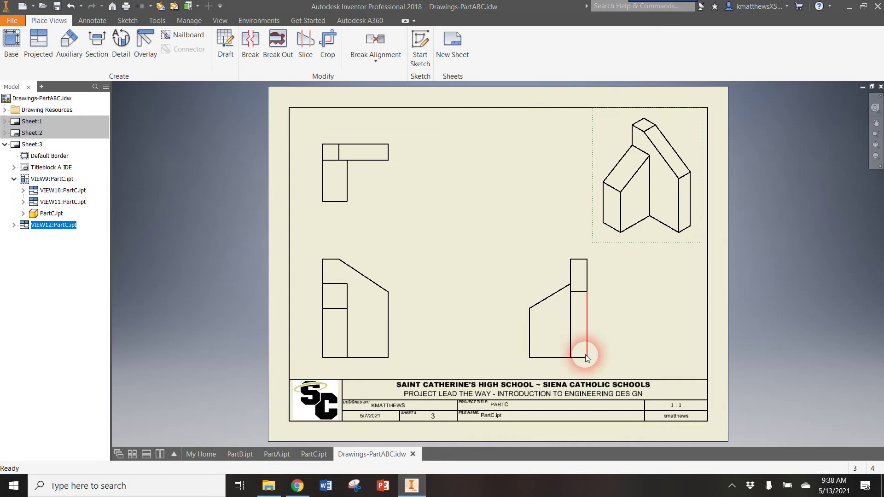
drag(596, 360, 644, 358)
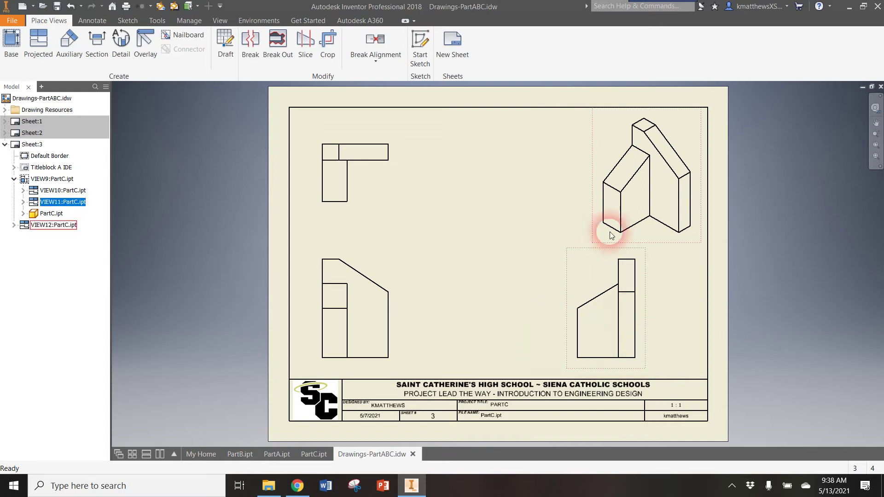
- Nudge the isometric view slightly left and switch it to the Shaded style
drag(591, 179, 562, 177)
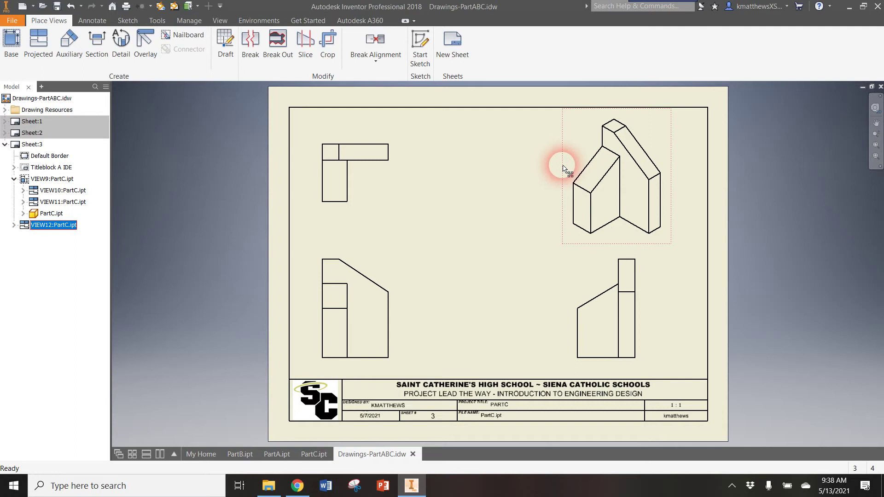
double_click(569, 174)
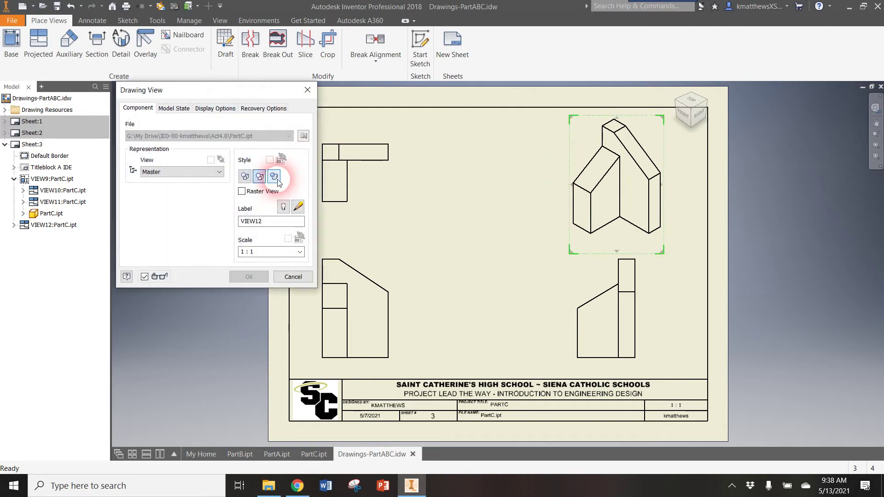
click(251, 276)
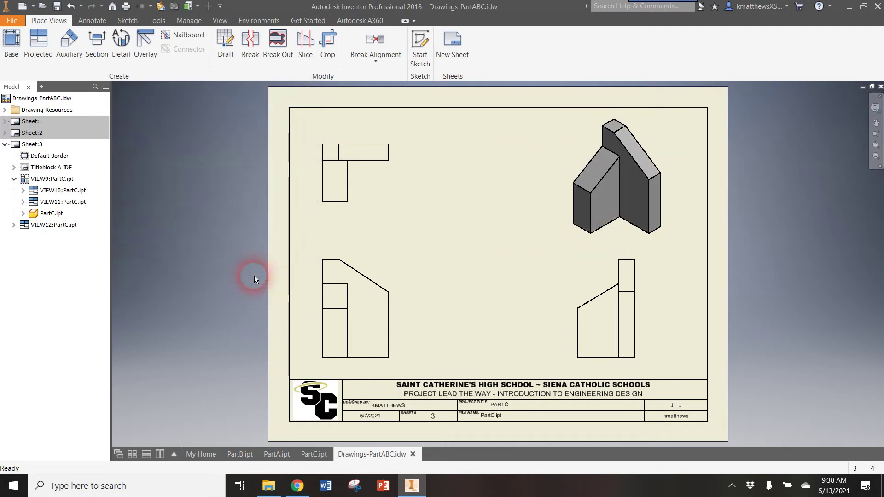
click(518, 185)
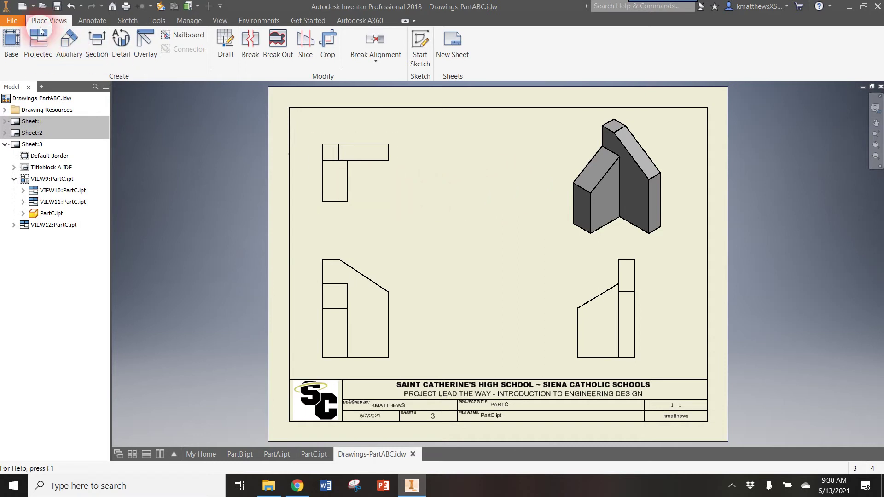
- Start a baseline dimension on the front view from its left, short top and inner vertical edges
click(91, 23)
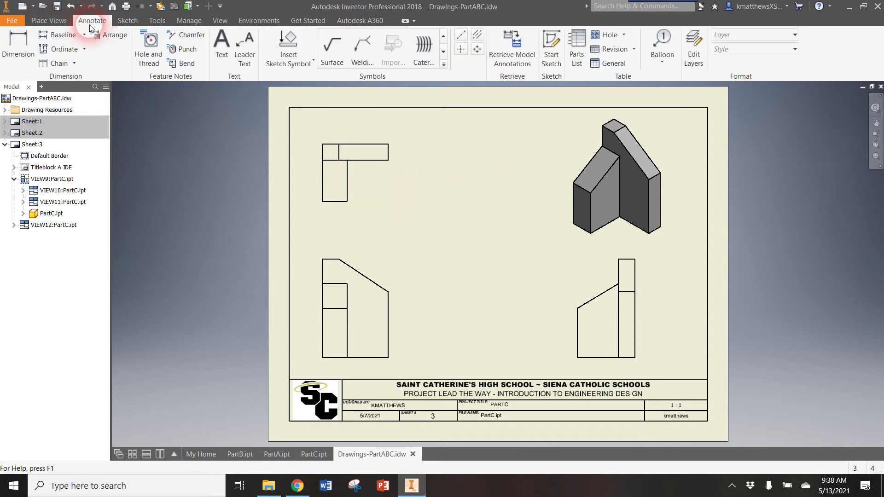
click(52, 37)
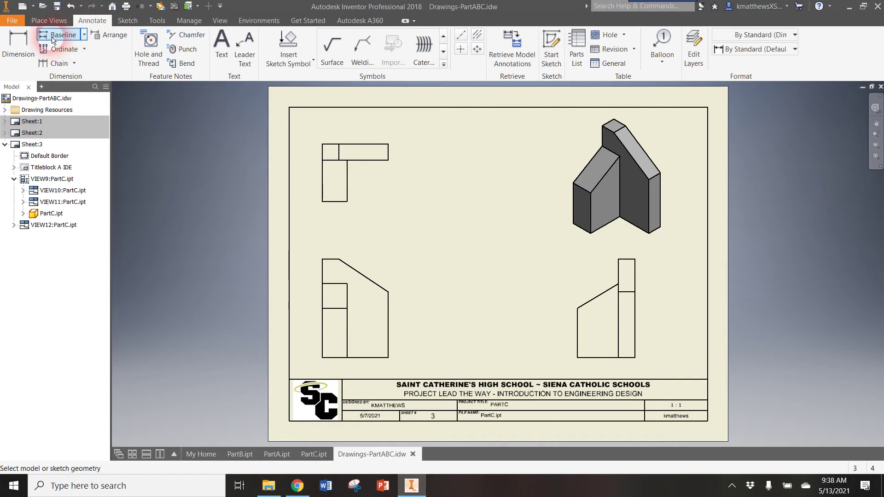
click(329, 279)
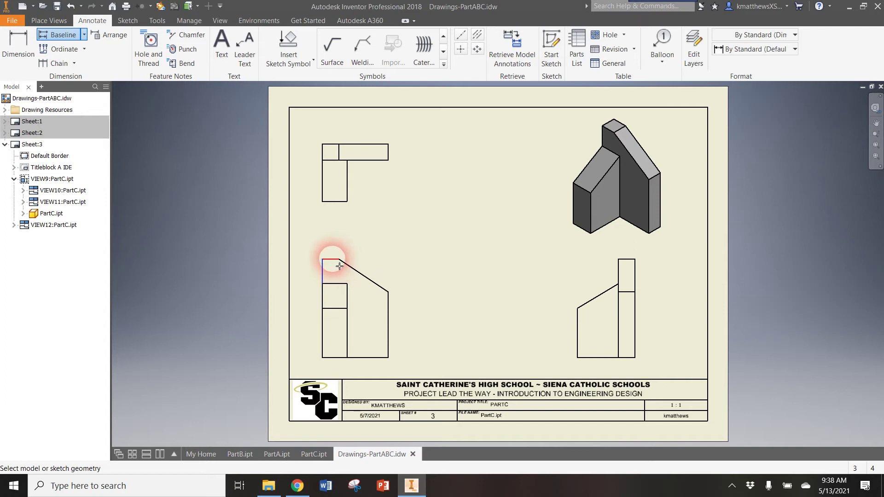
click(339, 266)
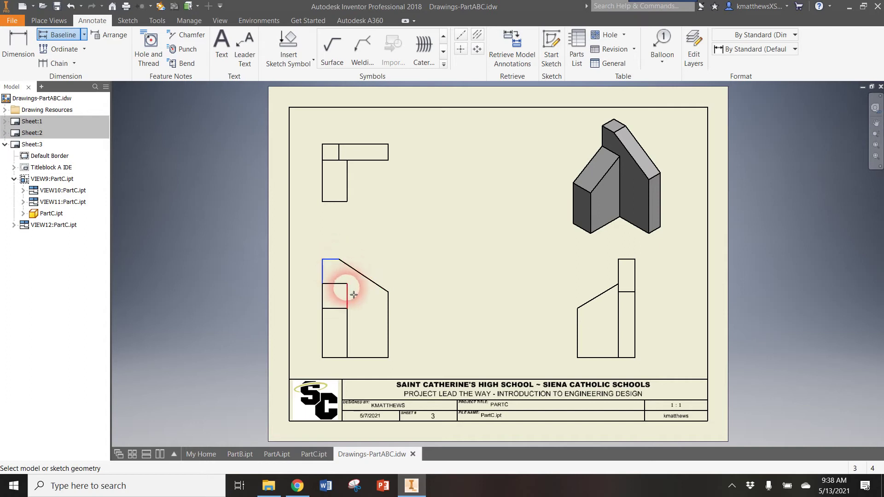
click(350, 293)
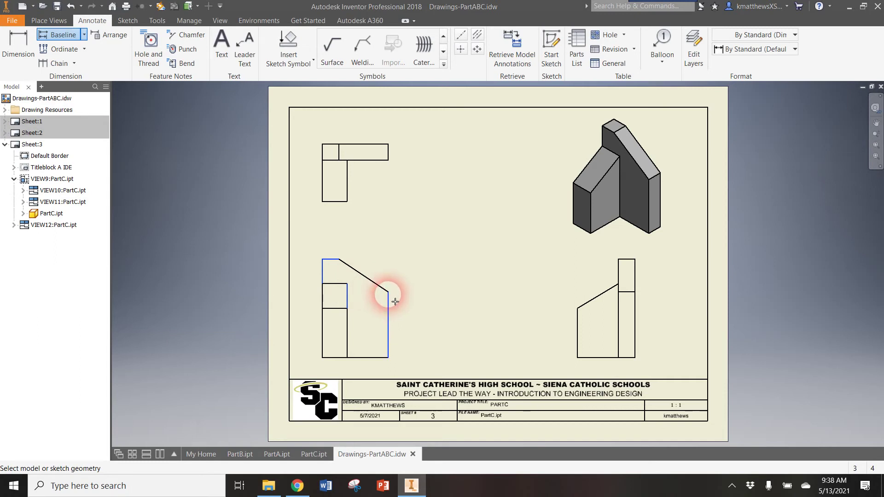
right_click(380, 254)
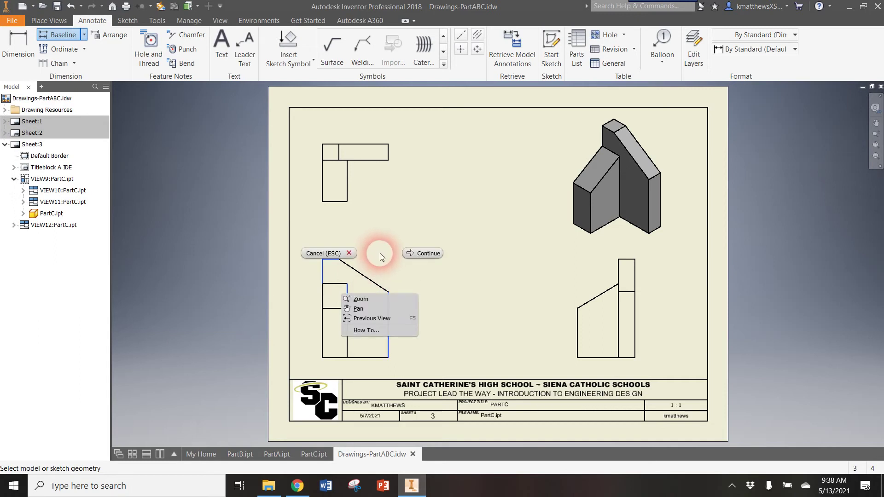
click(416, 253)
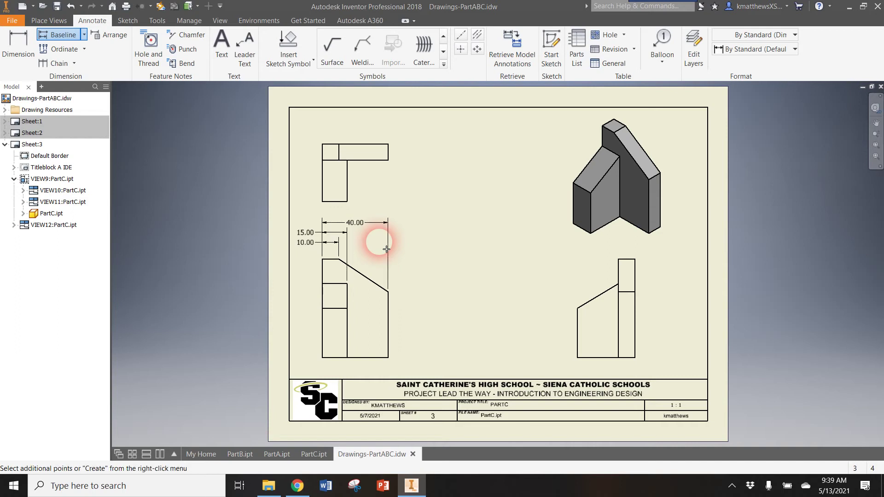
- Place the 40.00, 15.00 and 10.00 dimensions above the front view, moving the 10.00 anchor onto the top edge
click(352, 260)
click(394, 241)
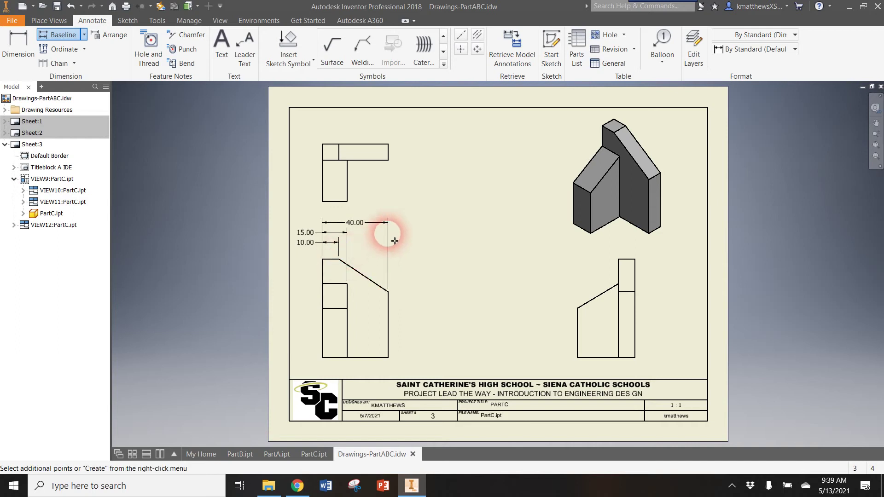
right_drag(395, 222, 422, 223)
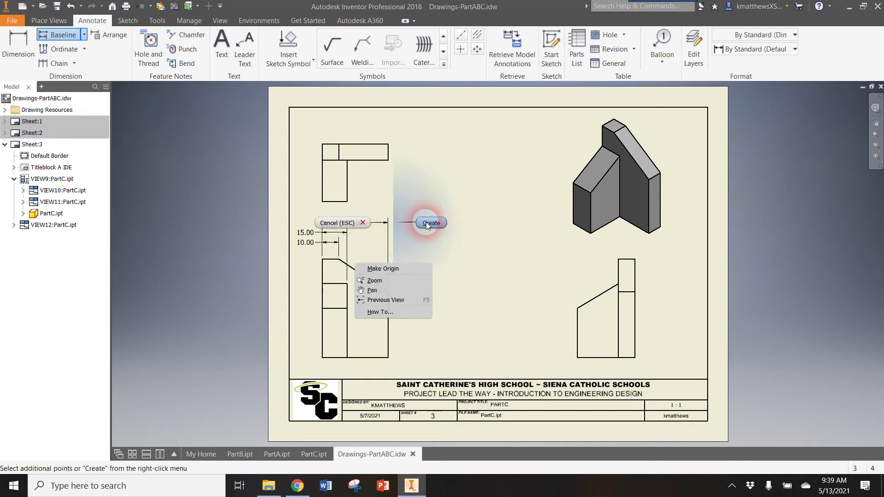
click(427, 222)
click(322, 256)
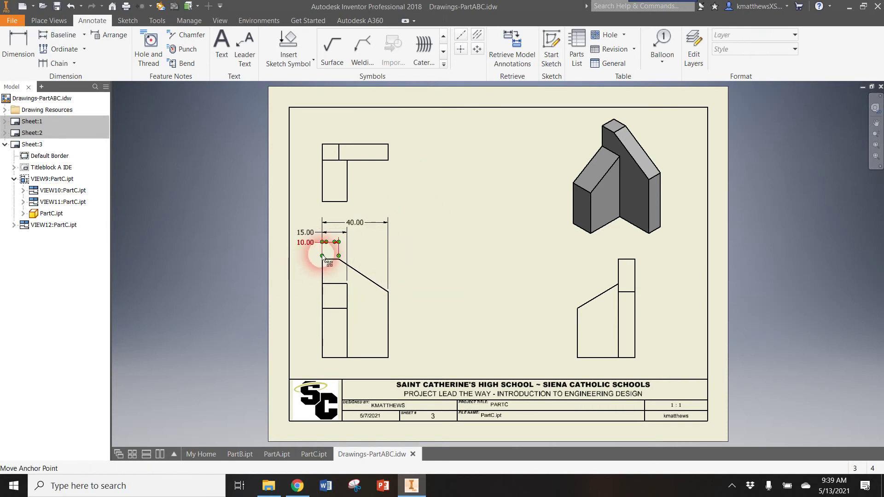
click(325, 259)
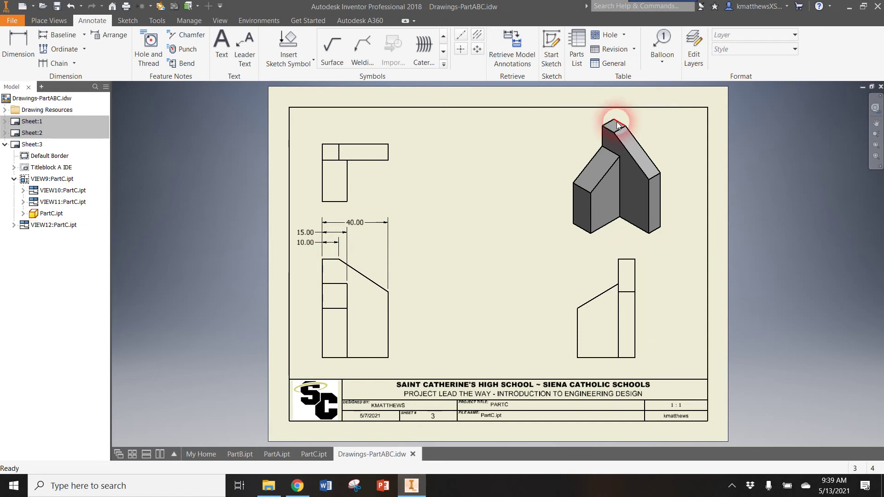
click(348, 243)
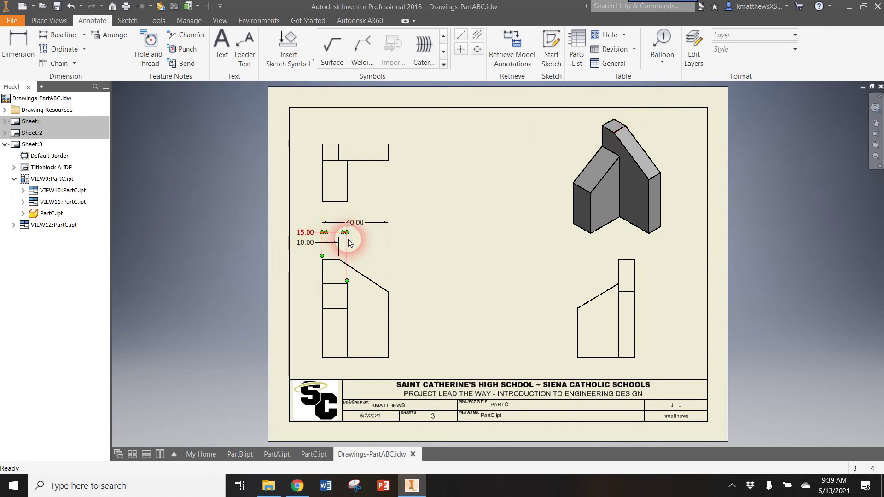
key(Escape)
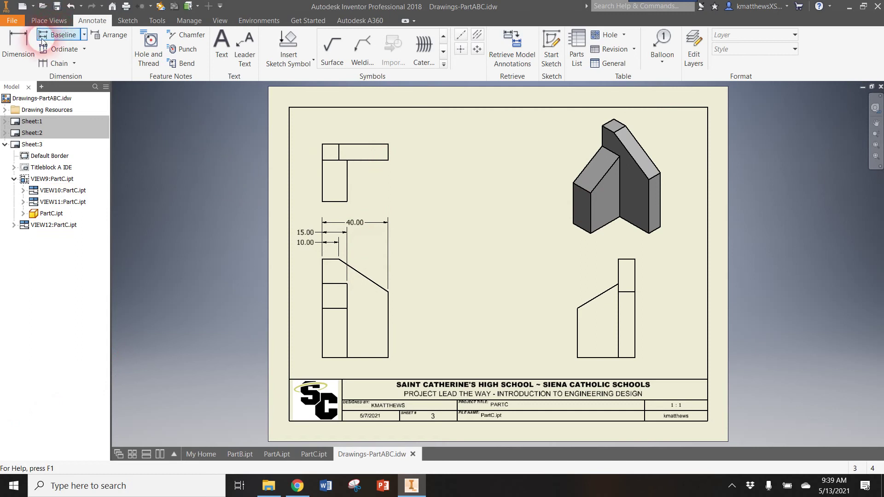
- Add vertical baseline dimensions 15.00, 20.00, 30.00 and 60.00 right of the front view
click(57, 37)
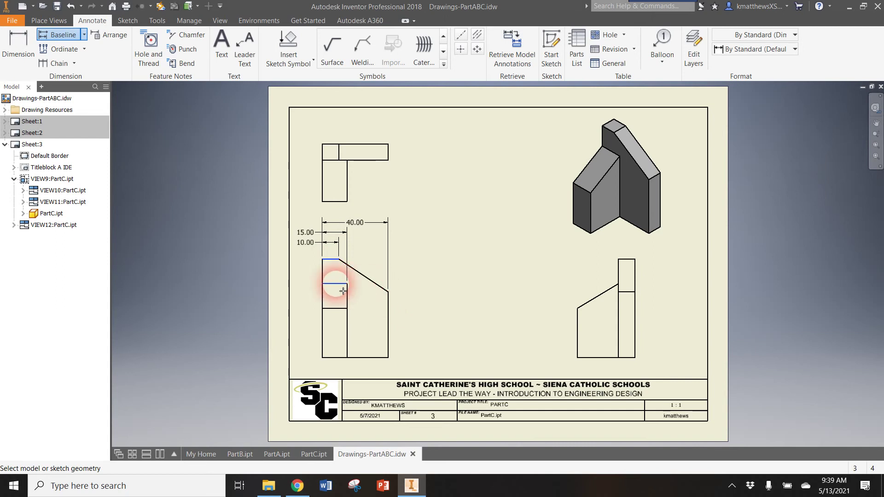
click(397, 299)
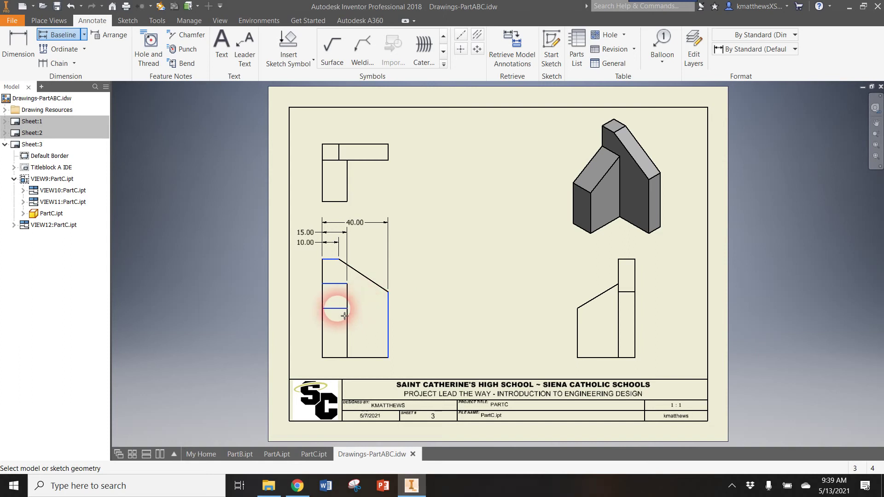
right_click(407, 298)
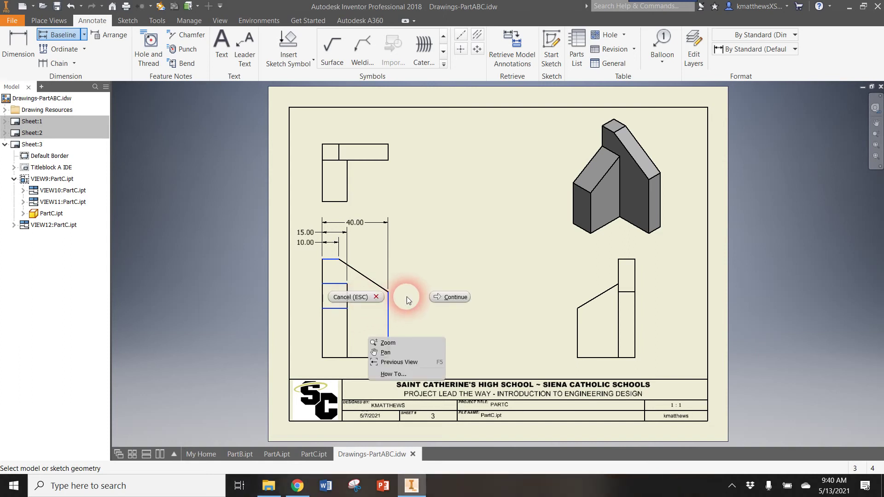
click(437, 297)
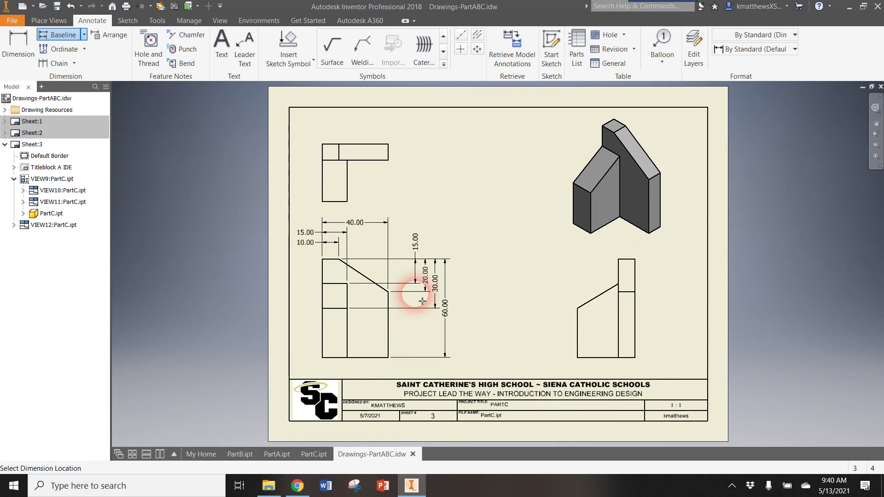
click(422, 301)
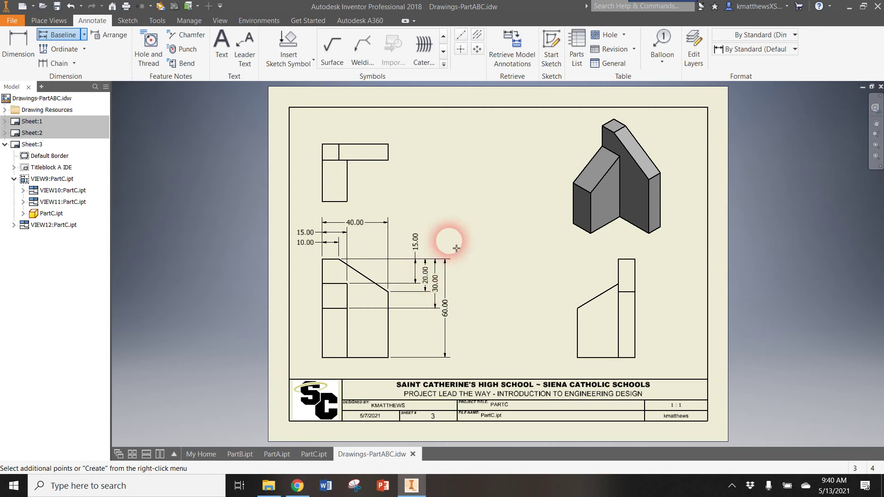
right_click(450, 241)
click(486, 242)
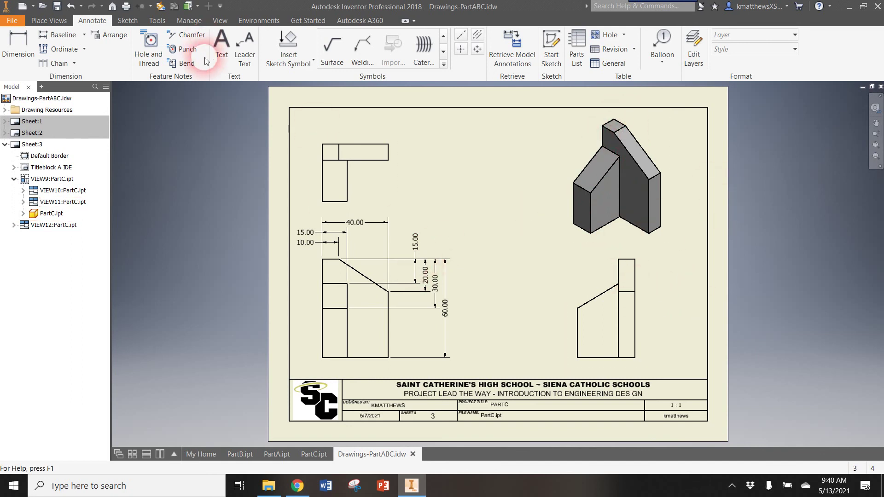
- Drag the top view upward to make room for its dimensions
drag(399, 166, 370, 108)
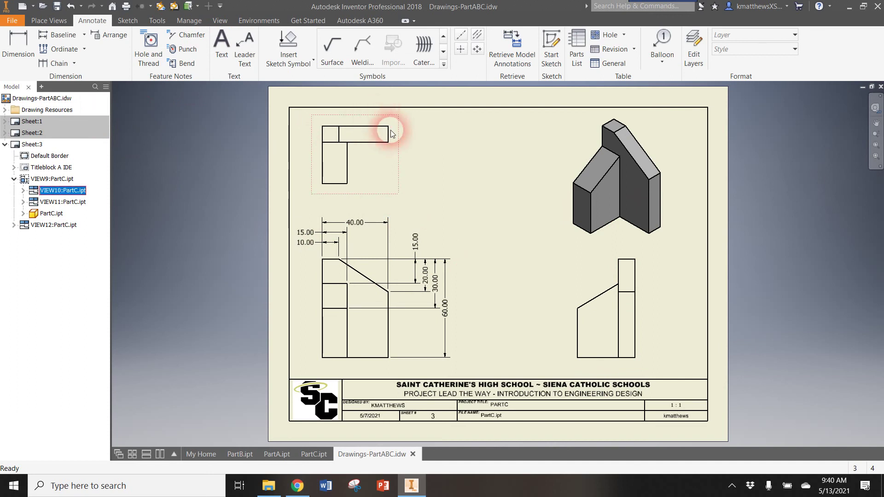
- Dimension the top view's top and bottom edges with vertical baselines 10.00 and 35.00 on its right
click(57, 35)
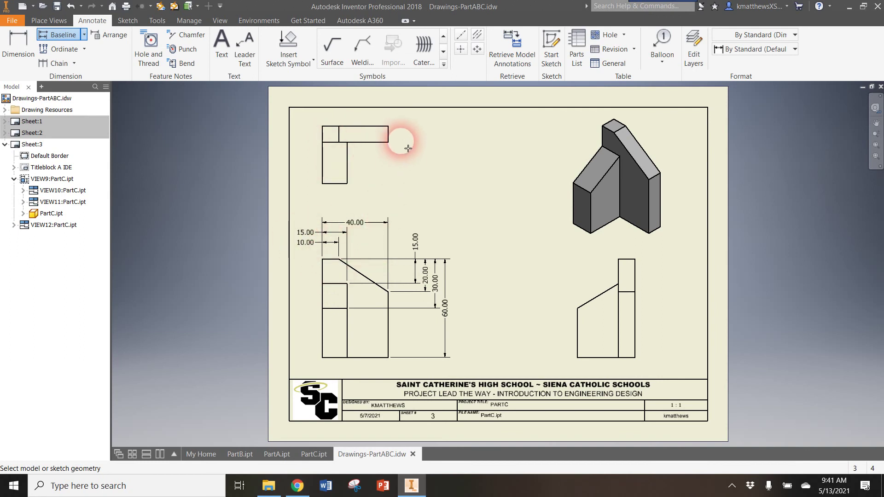
click(375, 131)
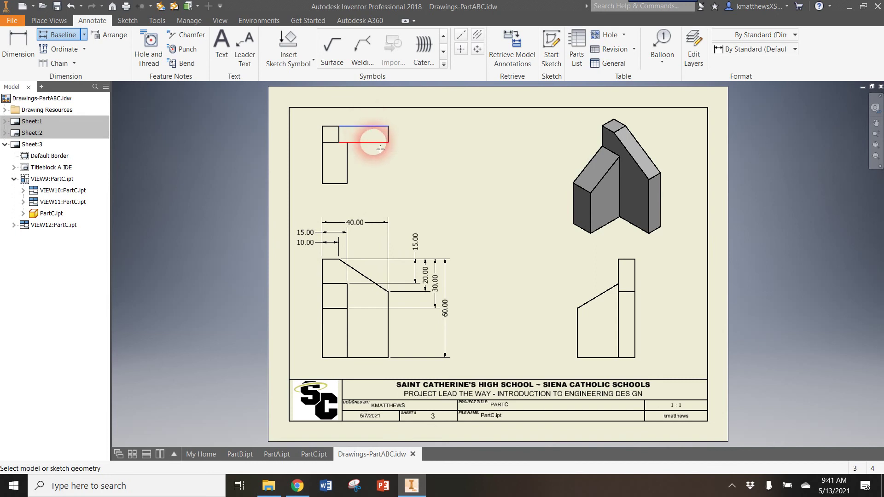
click(330, 183)
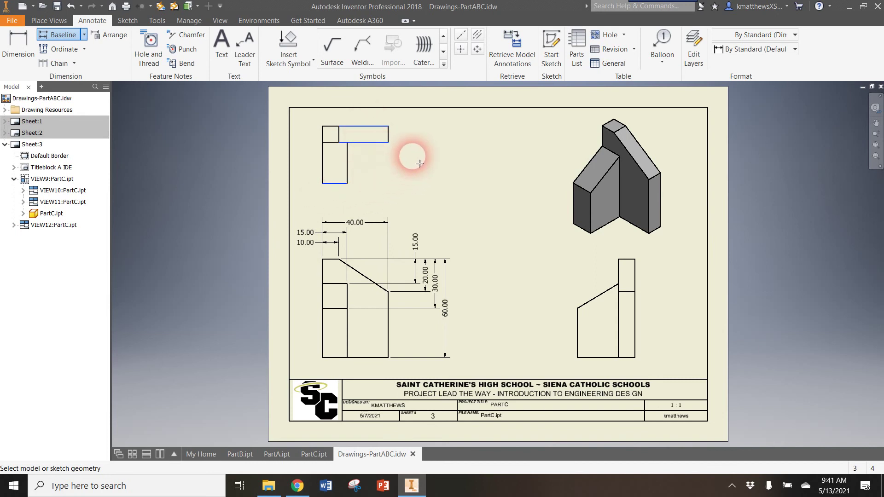
right_click(399, 151)
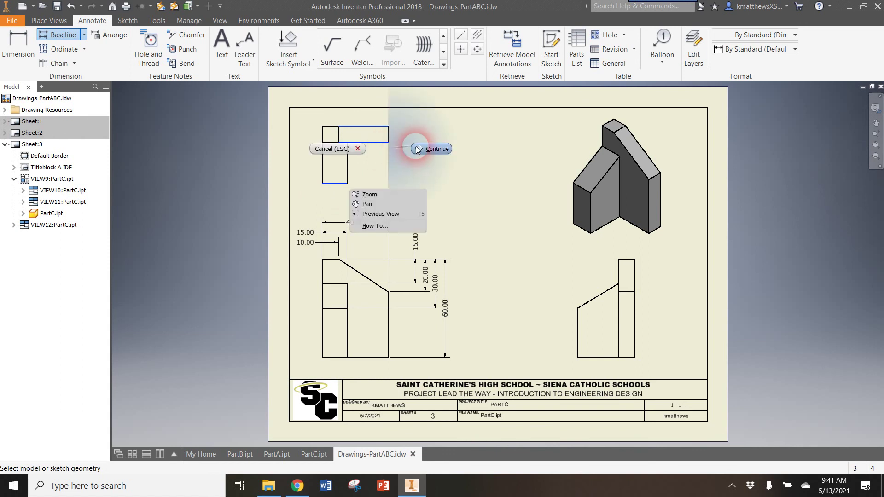
click(420, 148)
click(423, 161)
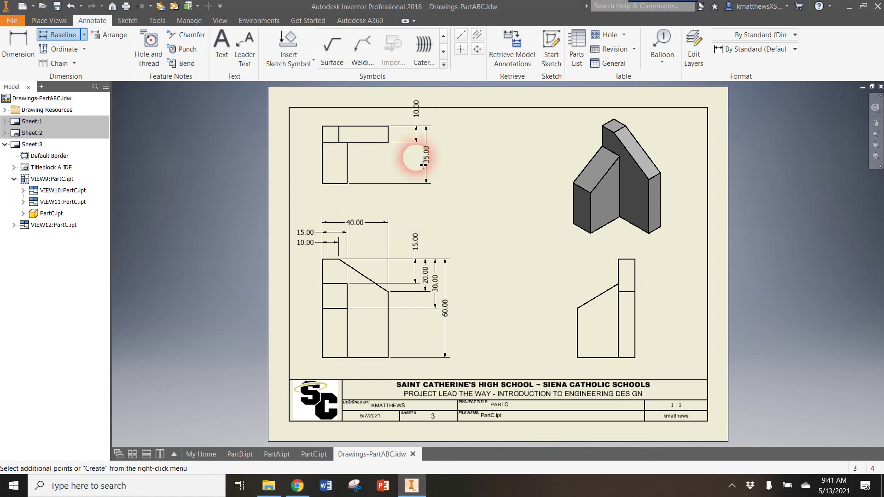
right_click(421, 150)
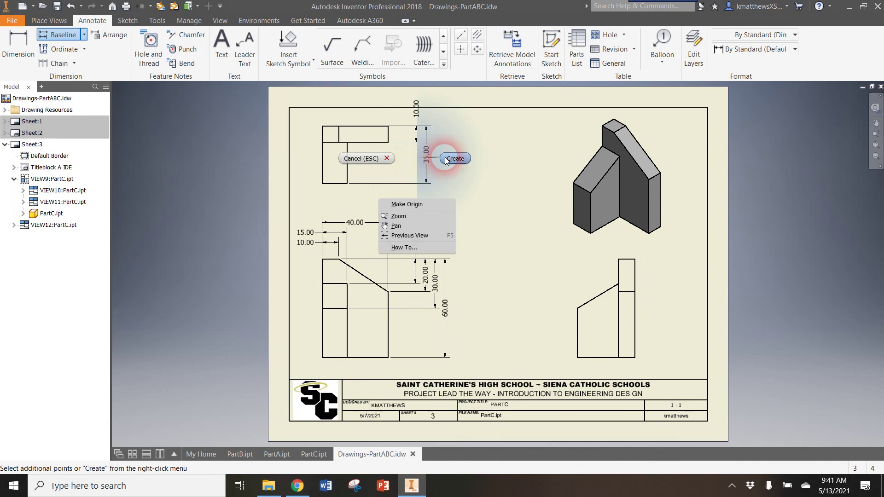
click(396, 161)
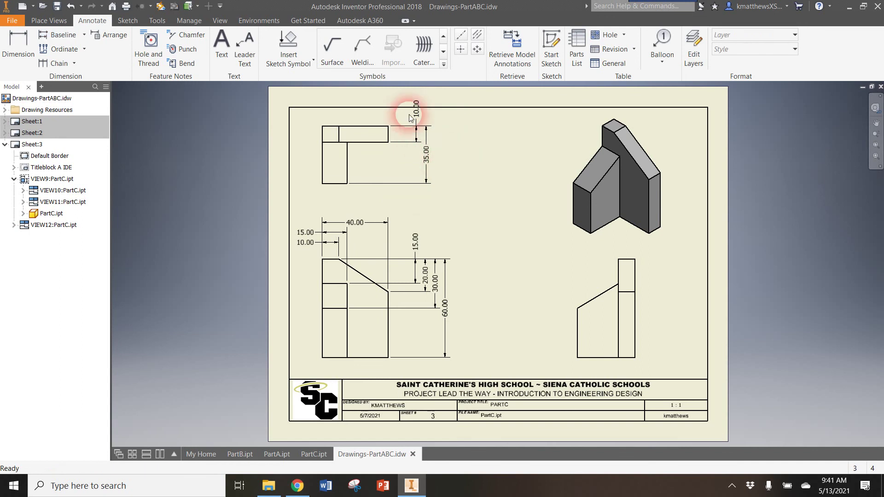
click(324, 123)
- Nudge the top view and its 10.00 and 35.00 dimensions slightly lower, then save the drawing
drag(331, 131, 331, 134)
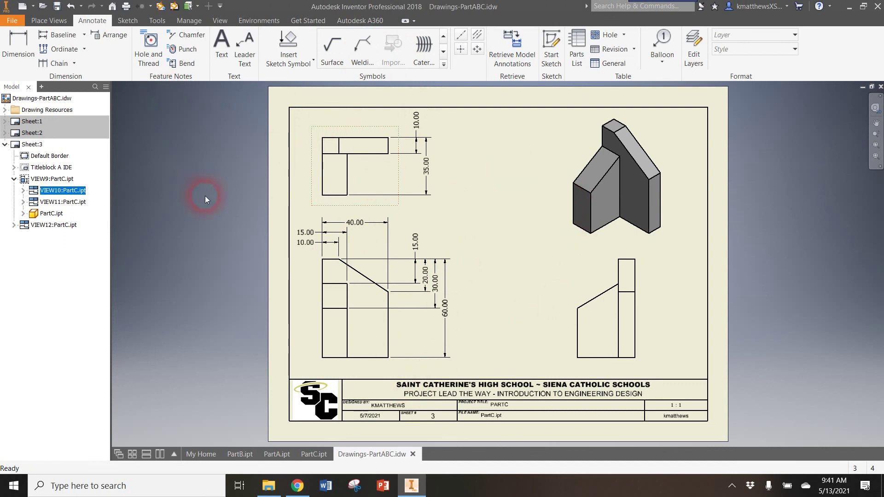
click(59, 10)
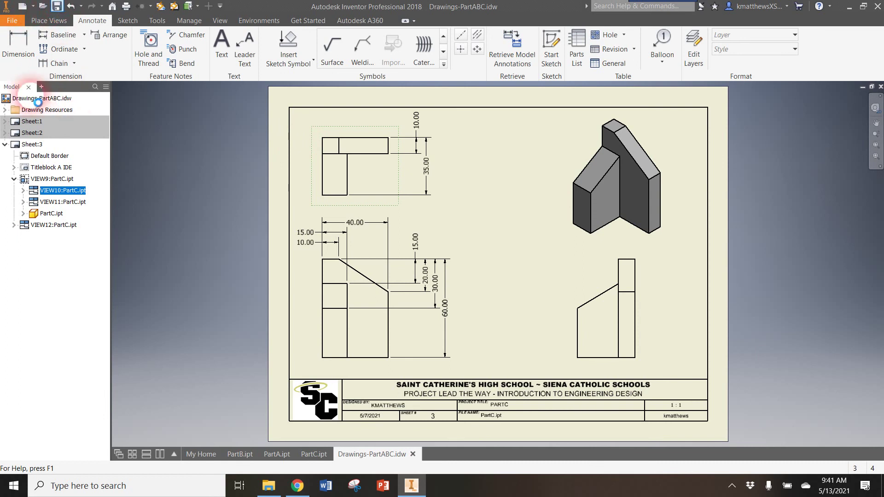
click(8, 144)
click(15, 122)
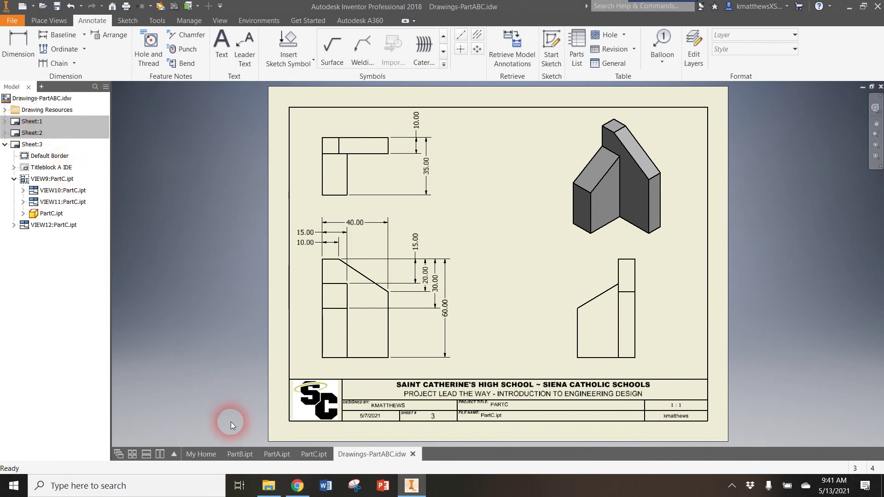
click(462, 334)
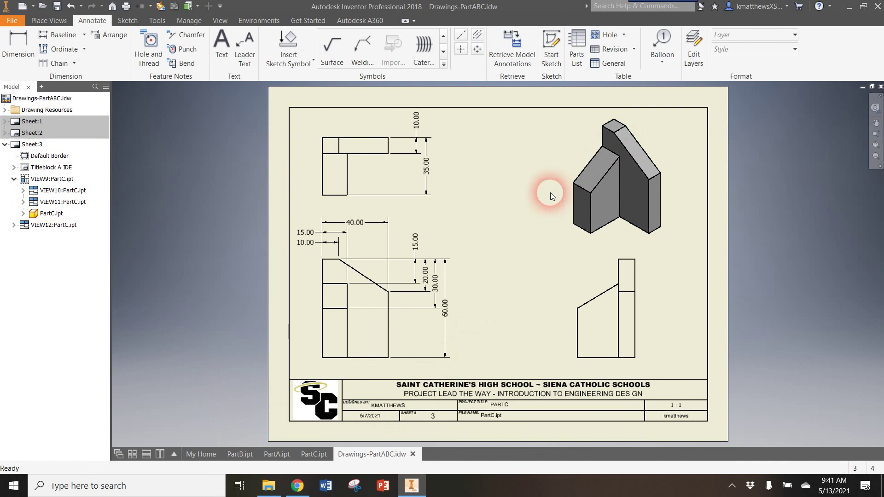